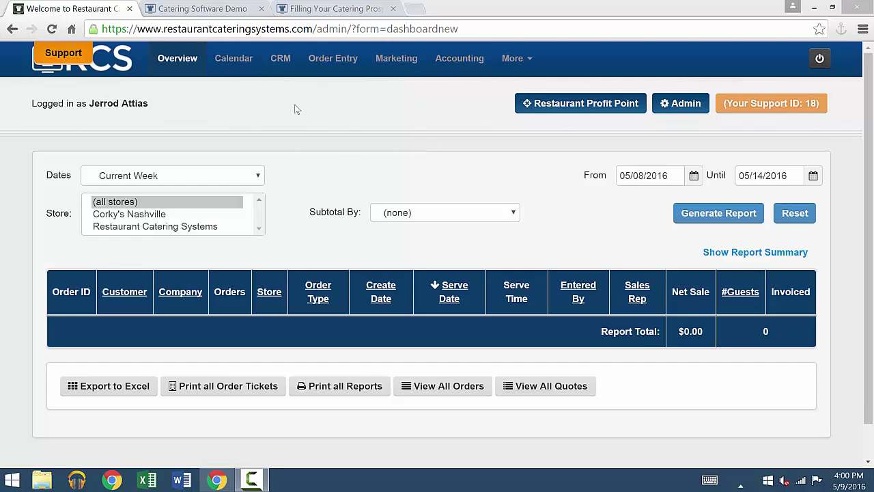
Start a new CRM contact entry and fill in the contact's first and last name
{"action": "left_click", "coordinate": [282, 68]}
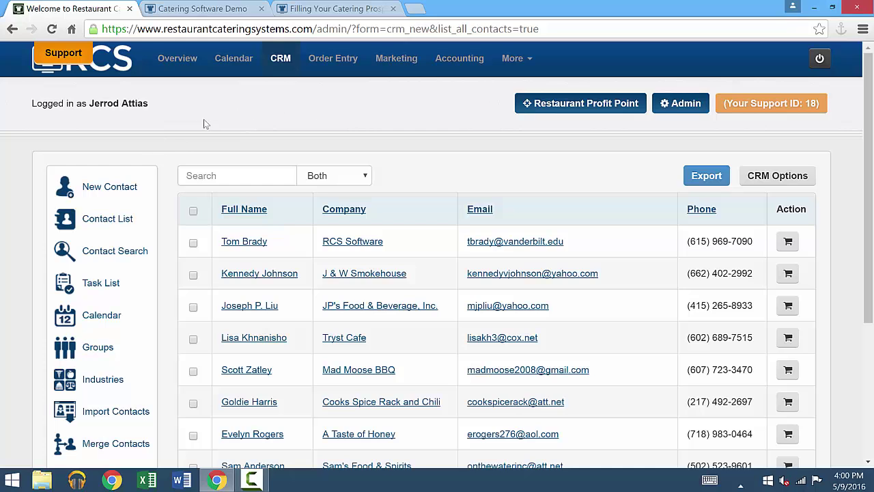
{"action": "left_click", "coordinate": [114, 196]}
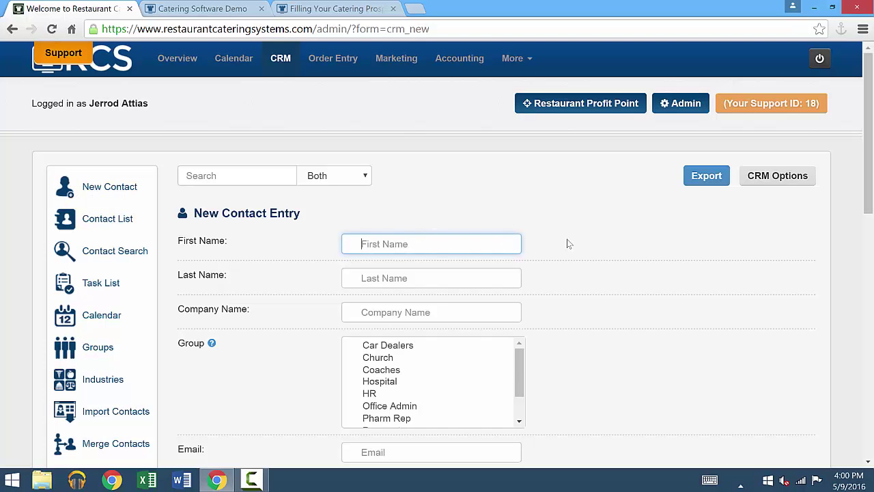
{"action": "type", "text": "Jane"}
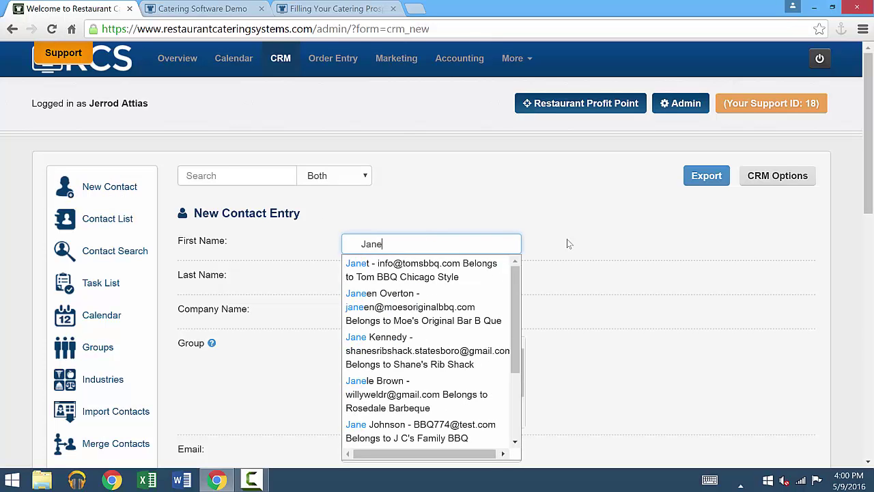
{"action": "key", "text": "Tab"}
{"action": "type", "text": "D"}
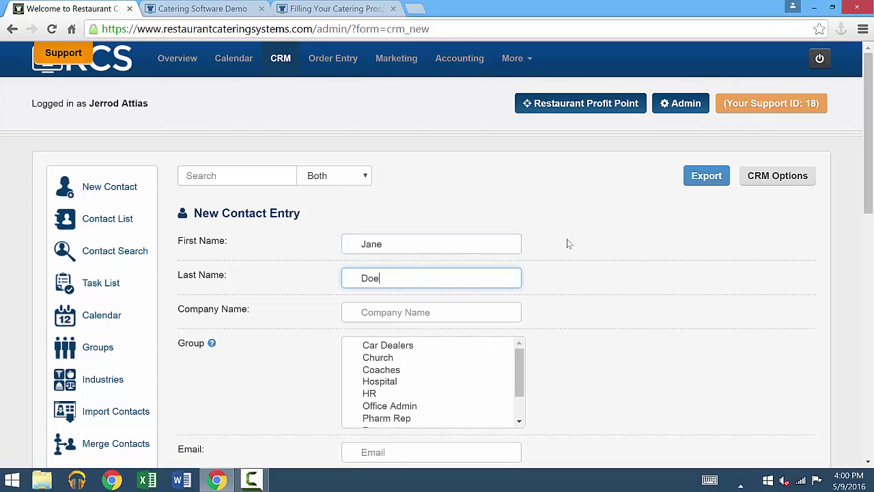
Enter Metro Schools as the contact's new company and assign the contact to the Schools group, accepting the group change
{"action": "scroll", "coordinate": [566, 244], "scroll_direction": "down", "scroll_amount": 2}
{"action": "left_click", "coordinate": [430, 208]}
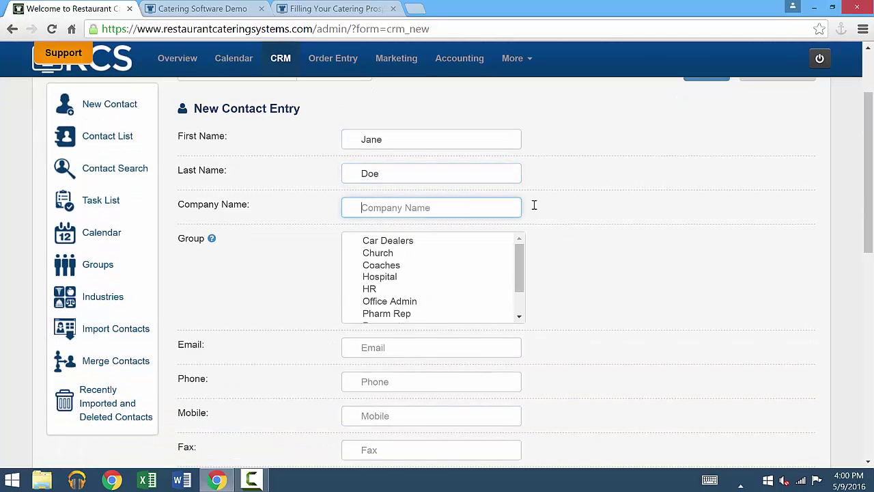
{"action": "type", "text": "Metr"}
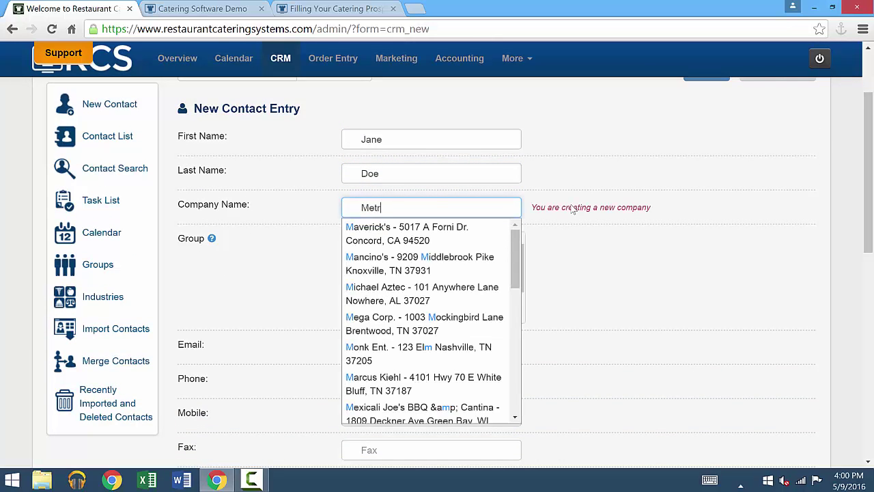
{"action": "type", "text": "o Schools"}
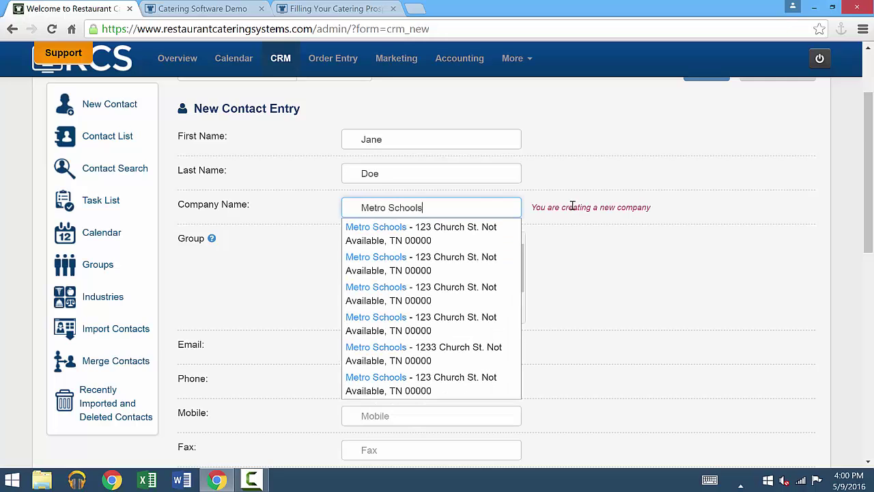
{"action": "left_click", "coordinate": [587, 242]}
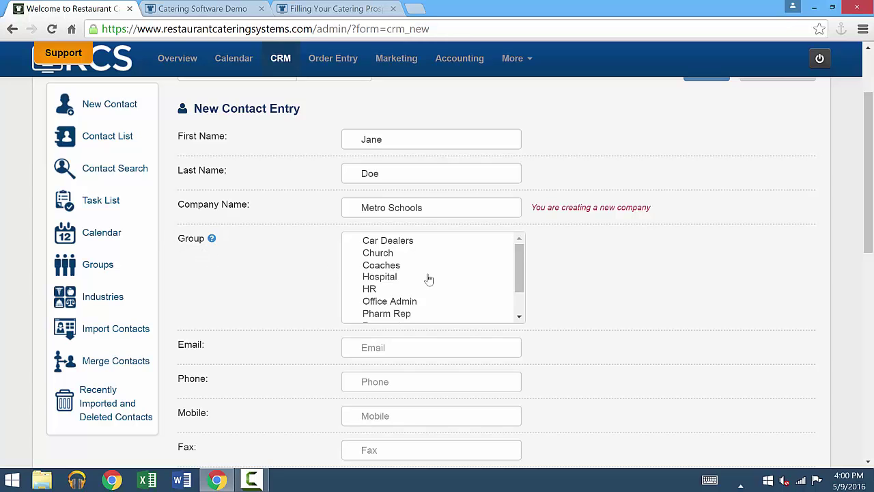
{"action": "scroll", "coordinate": [425, 278], "scroll_direction": "down", "scroll_amount": 1}
{"action": "left_click", "coordinate": [387, 315]}
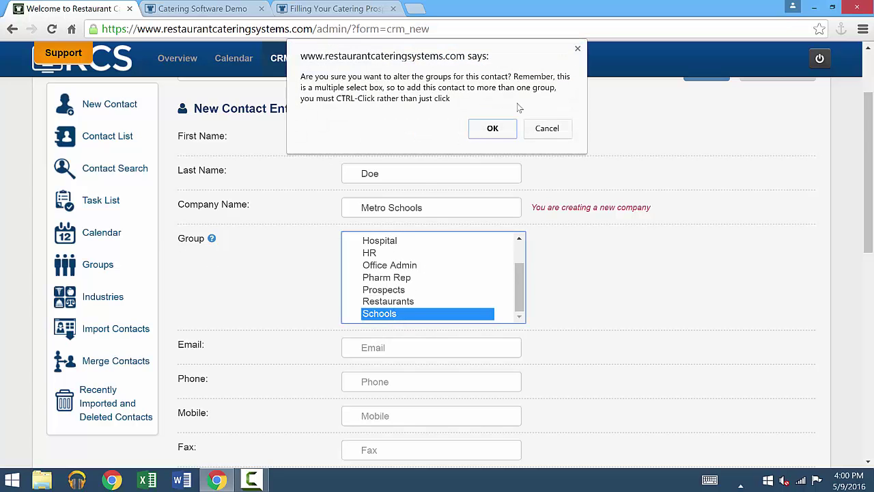
{"action": "left_click", "coordinate": [504, 130]}
Fill in the contact's street address and save the contact
{"action": "scroll", "coordinate": [598, 248], "scroll_direction": "down", "scroll_amount": 3}
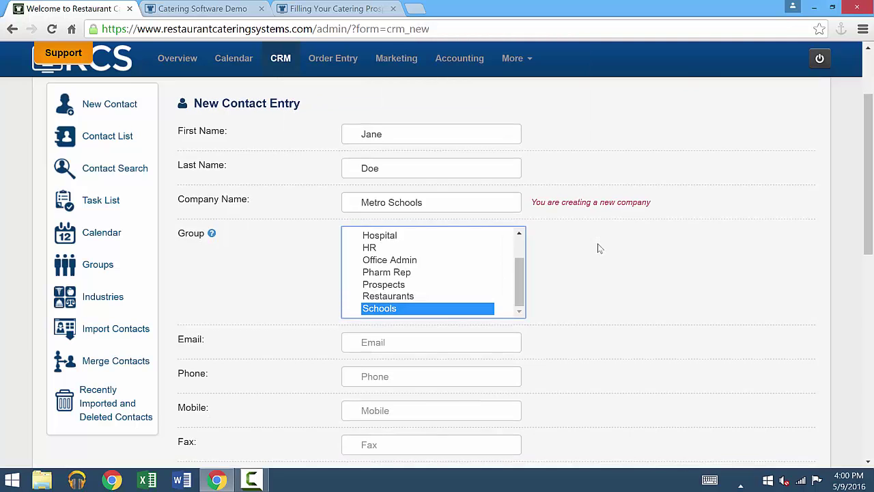
{"action": "scroll", "coordinate": [597, 248], "scroll_direction": "down", "scroll_amount": 6}
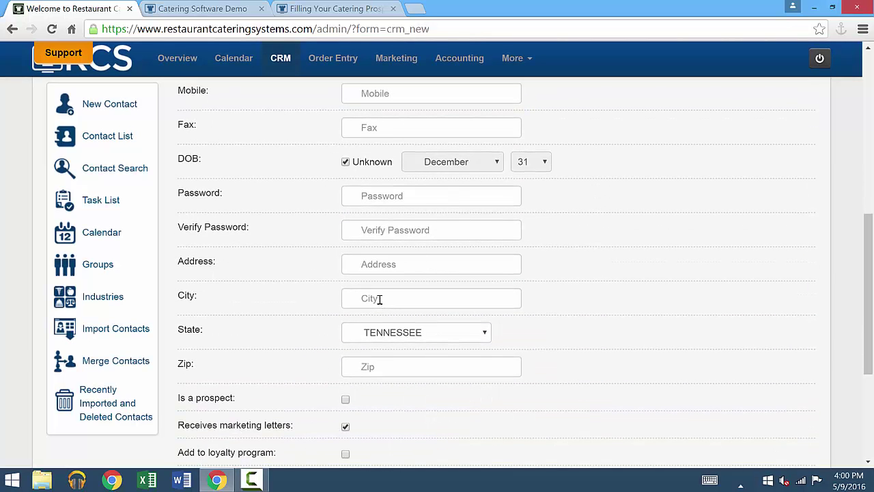
{"action": "left_click", "coordinate": [386, 264]}
{"action": "type", "text": "123 Church St."}
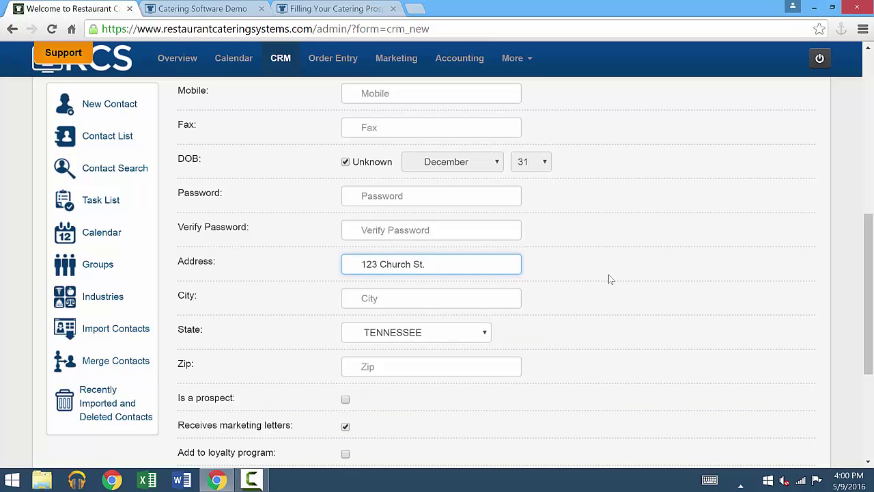
{"action": "scroll", "coordinate": [610, 276], "scroll_direction": "down", "scroll_amount": 3}
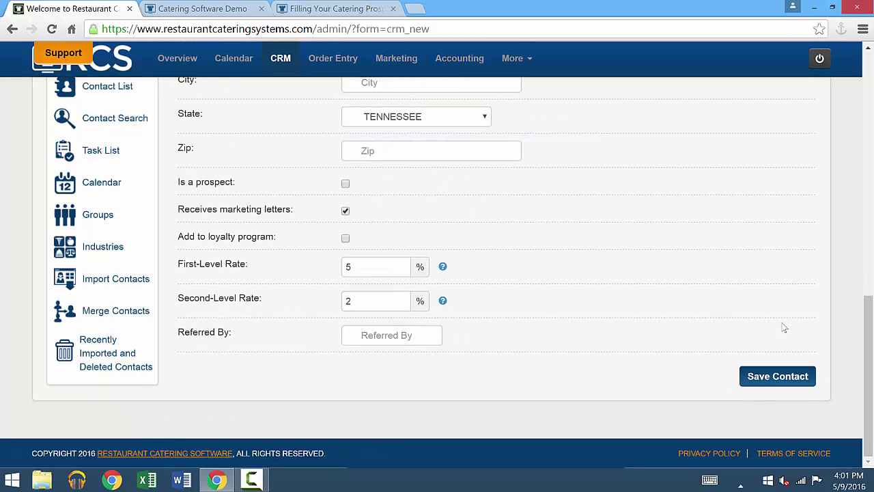
{"action": "left_click", "coordinate": [782, 382]}
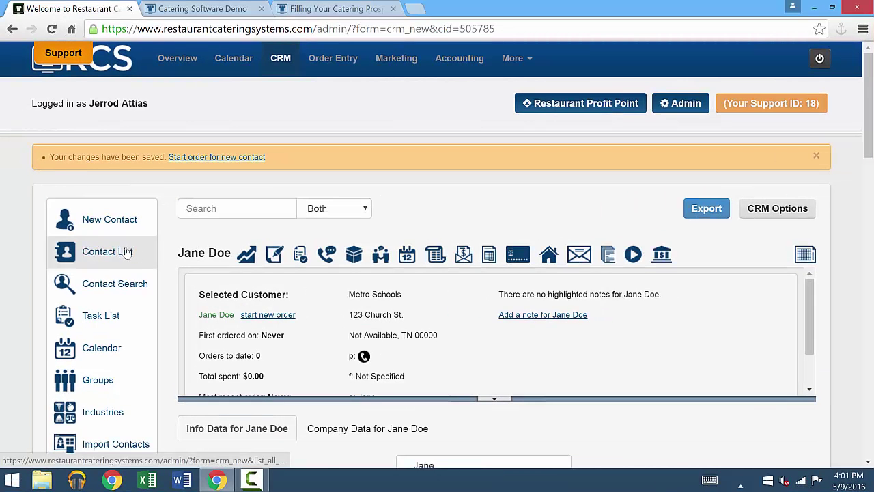
Search the contact list for the new contact's full name and open the first matching record
{"action": "left_click", "coordinate": [127, 252]}
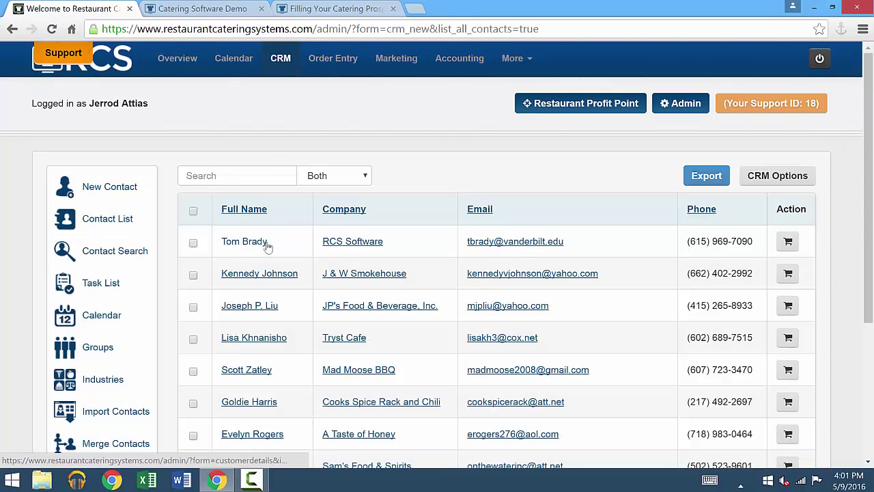
{"action": "left_click", "coordinate": [217, 175]}
{"action": "type", "text": "Jane Doe"}
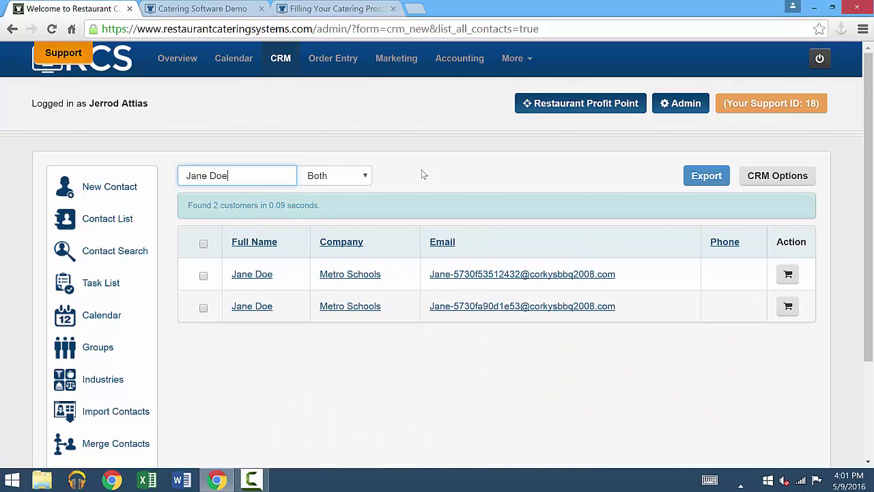
{"action": "left_click", "coordinate": [252, 277]}
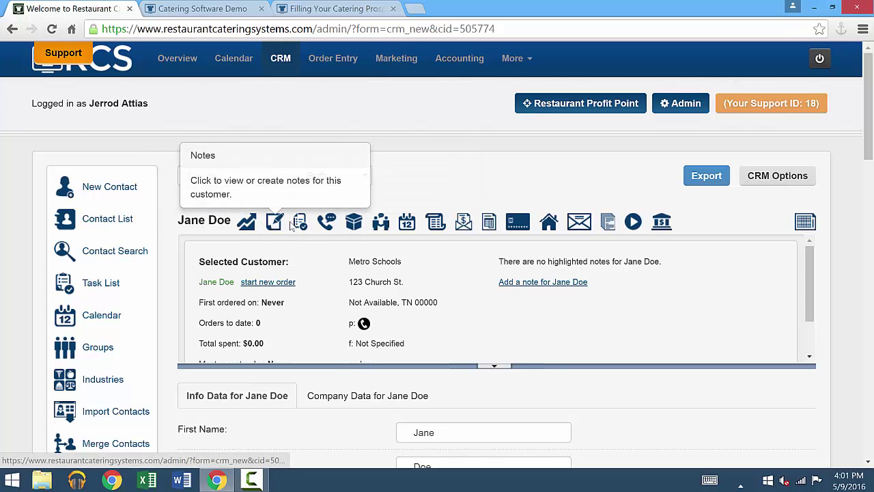
Create a to-do for the contact and assign it to the logged-in user
{"action": "left_click", "coordinate": [299, 224]}
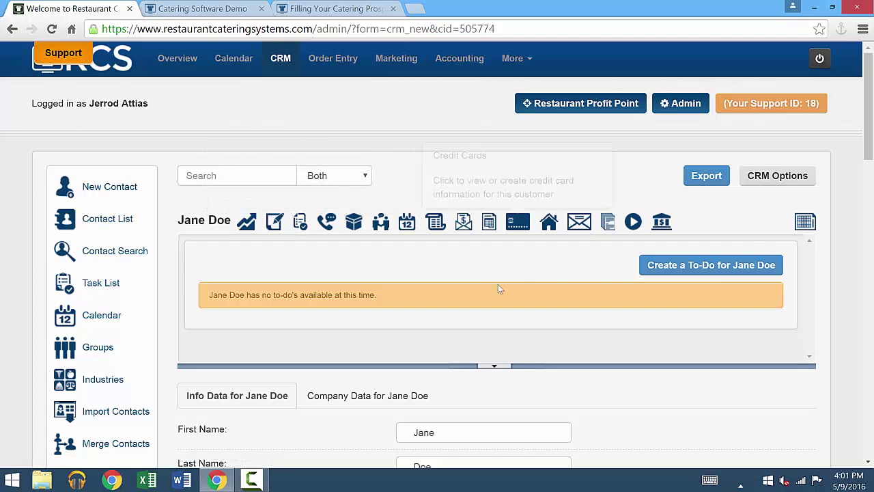
{"action": "left_click", "coordinate": [707, 266]}
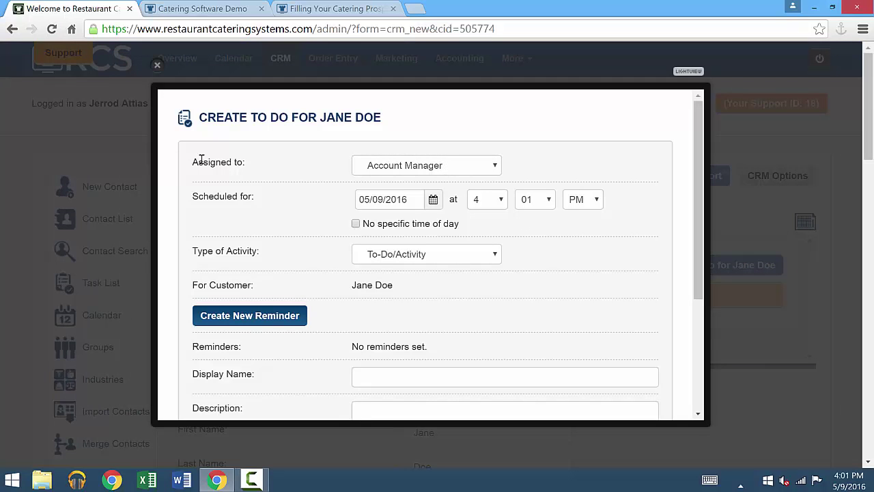
{"action": "left_click", "coordinate": [419, 171]}
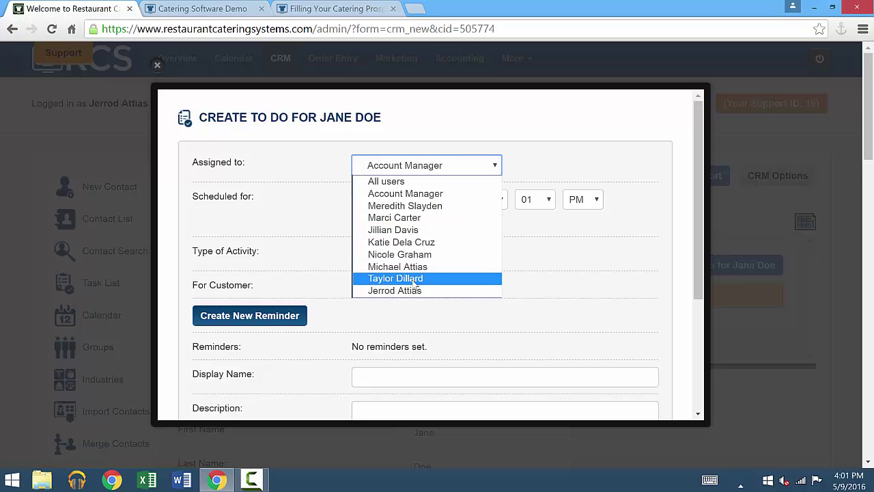
{"action": "key", "text": "Escape"}
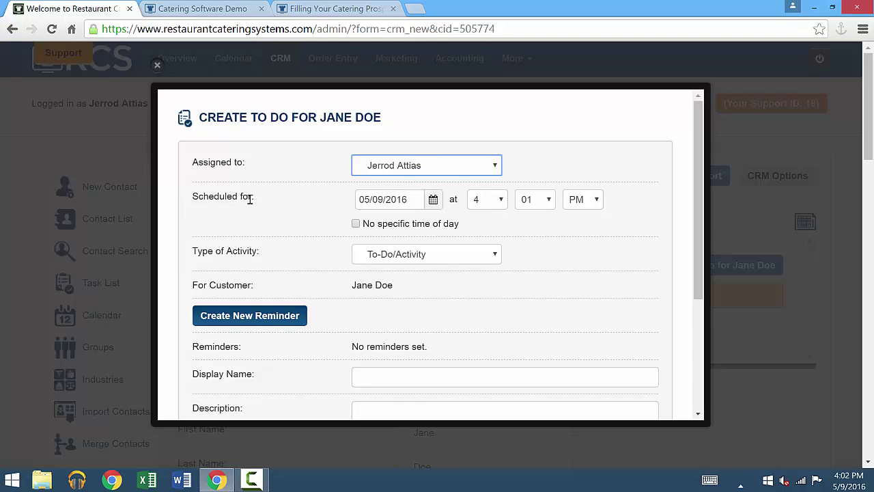
Schedule the to-do for 05/11/2016 and set its activity type to Telephone Call
{"action": "left_click", "coordinate": [433, 199]}
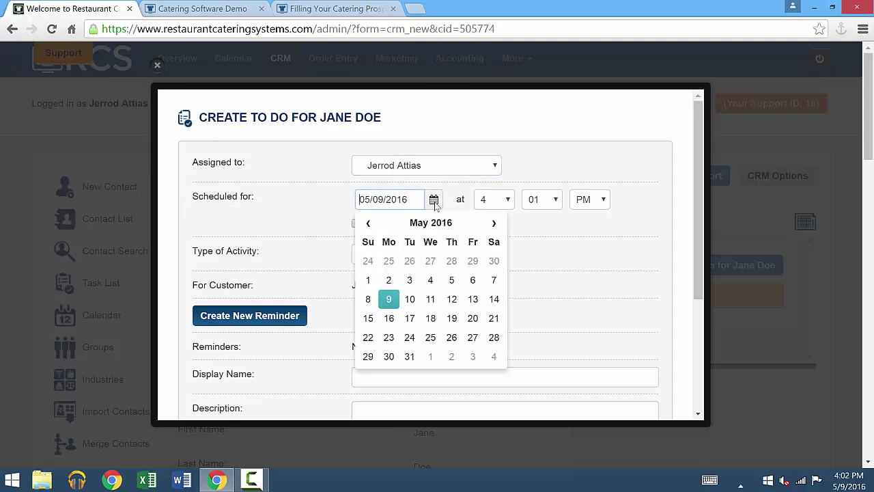
{"action": "left_click", "coordinate": [431, 299]}
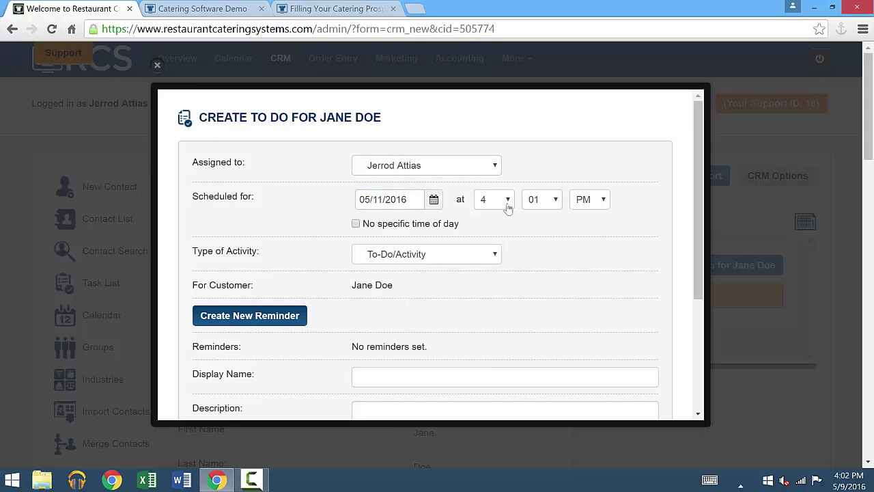
{"action": "scroll", "coordinate": [556, 257], "scroll_direction": "down", "scroll_amount": 2}
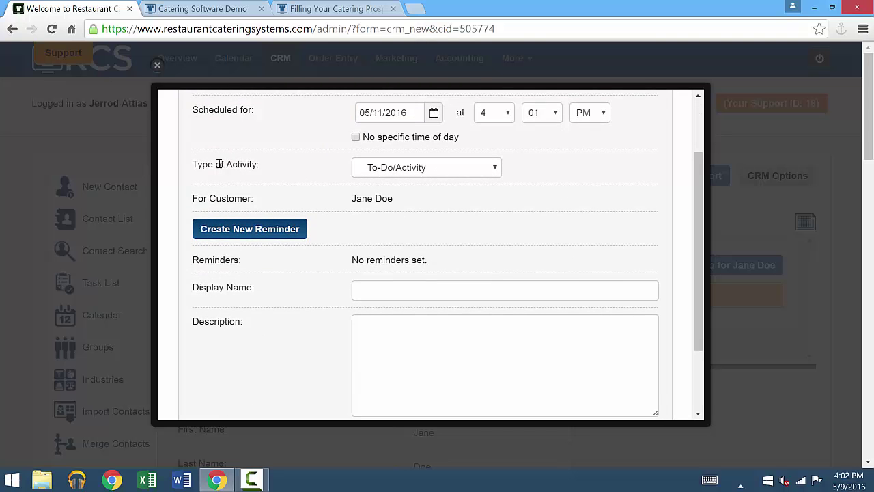
{"action": "left_click", "coordinate": [400, 172]}
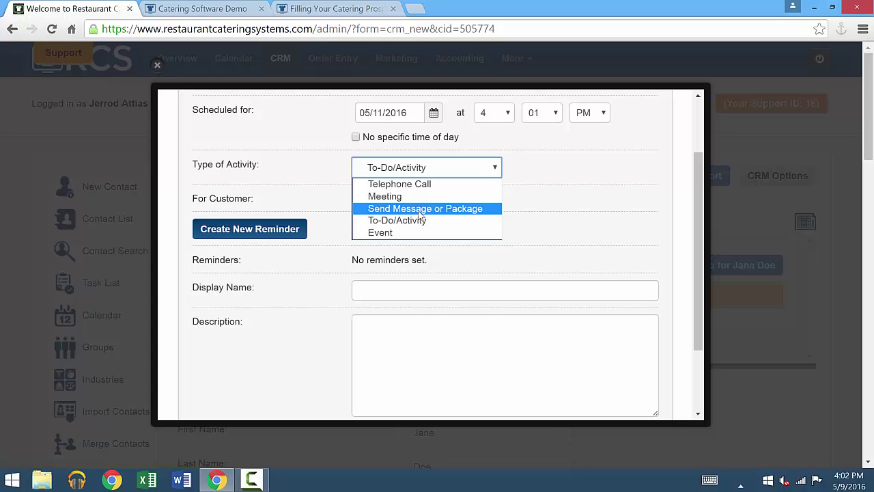
{"action": "left_click", "coordinate": [393, 184]}
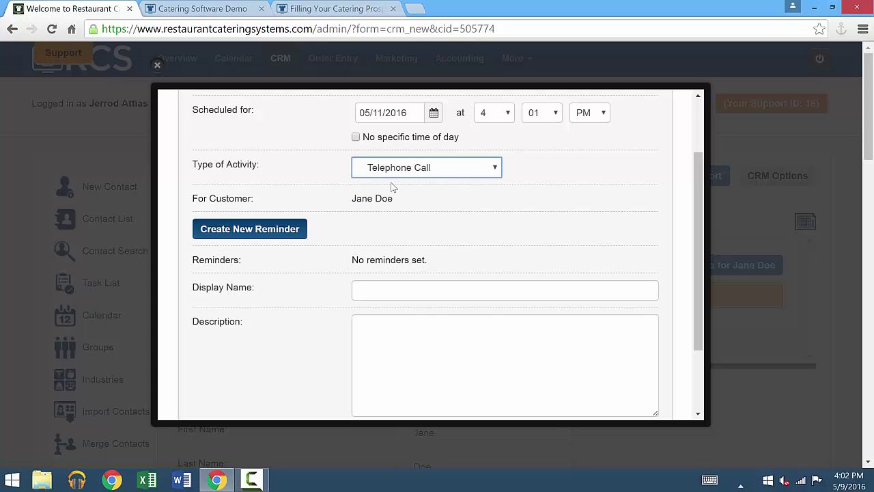
Name the activity Call Back, describe it as calling back the Metro Schools contact to place order, then save and close it
{"action": "scroll", "coordinate": [358, 219], "scroll_direction": "down", "scroll_amount": 1}
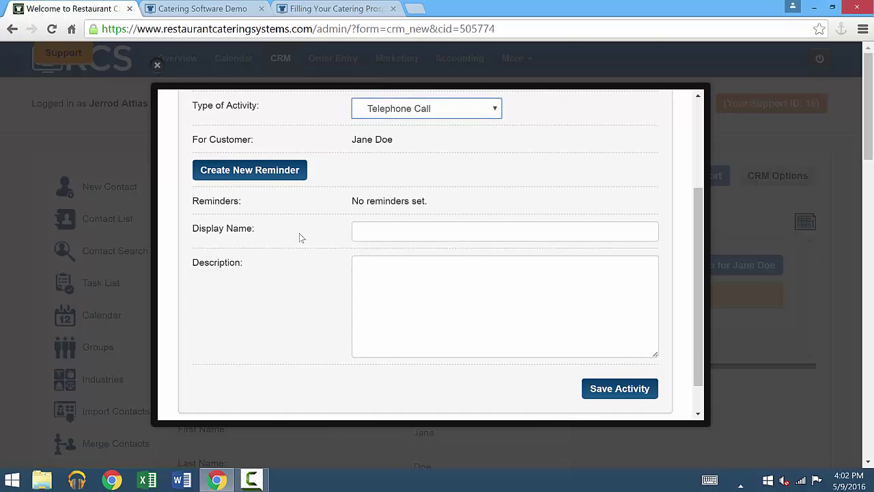
{"action": "scroll", "coordinate": [299, 233], "scroll_direction": "down", "scroll_amount": 1}
{"action": "left_click", "coordinate": [387, 194]}
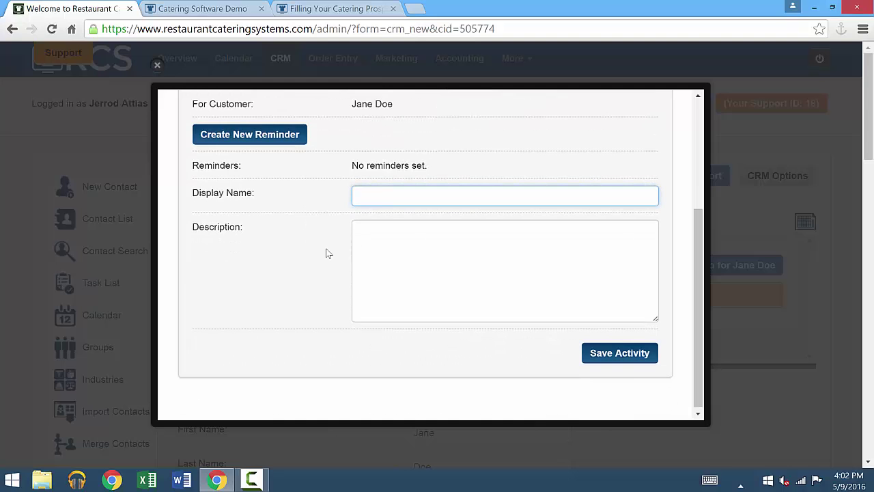
{"action": "type", "text": "Call Back"}
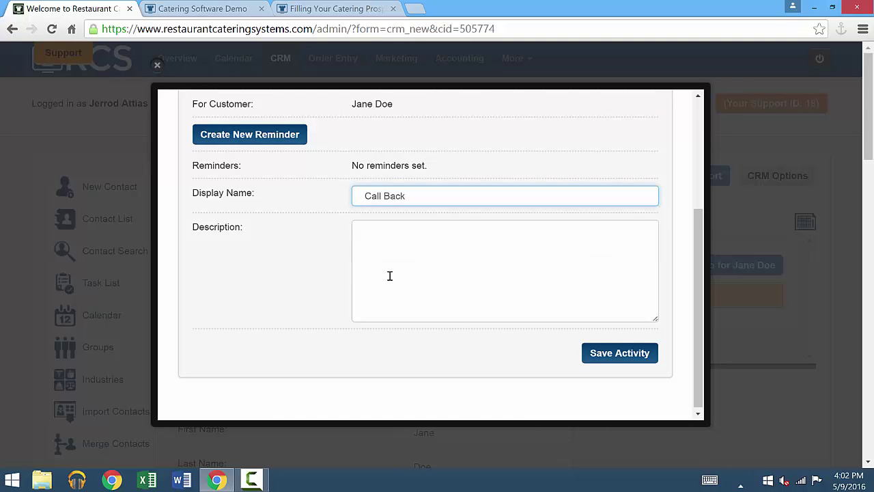
{"action": "left_click", "coordinate": [355, 256]}
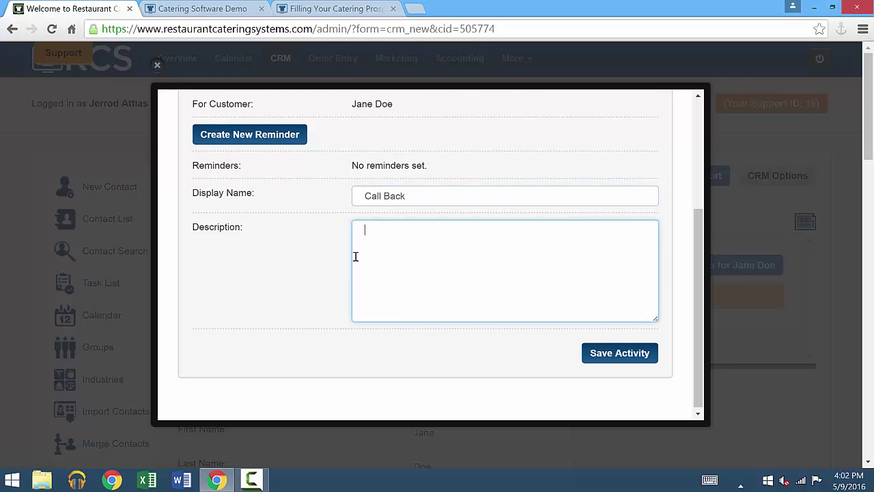
{"action": "type", "text": "Call Back Jane Doe from Metro Schools to place order"}
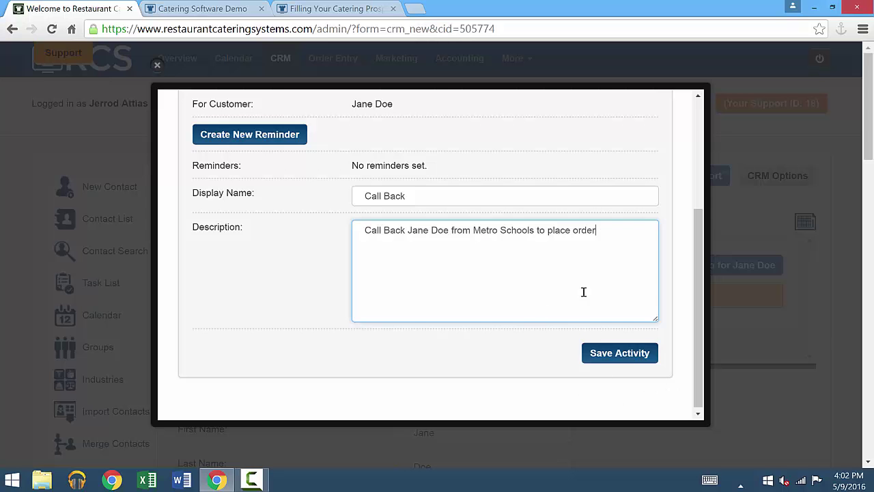
{"action": "left_click", "coordinate": [634, 355]}
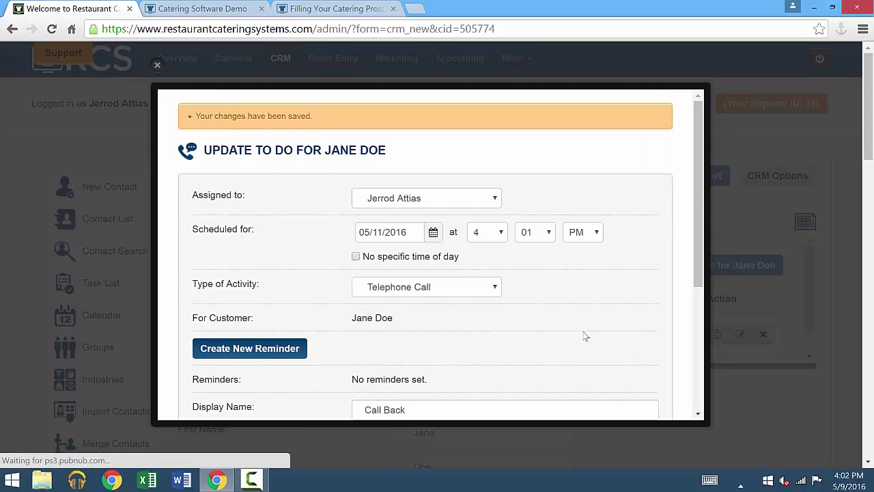
{"action": "left_click", "coordinate": [156, 66]}
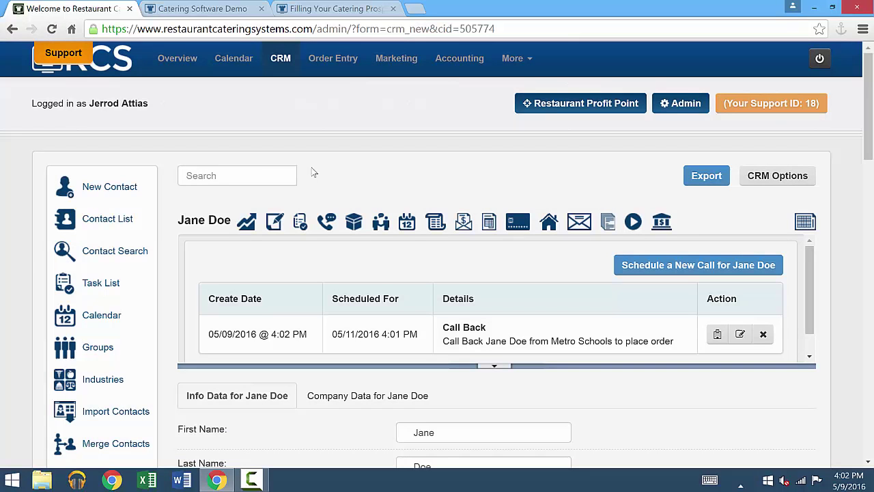
Check the contact's call-back event on May 11 in the calendar and close its details
{"action": "left_click", "coordinate": [237, 65]}
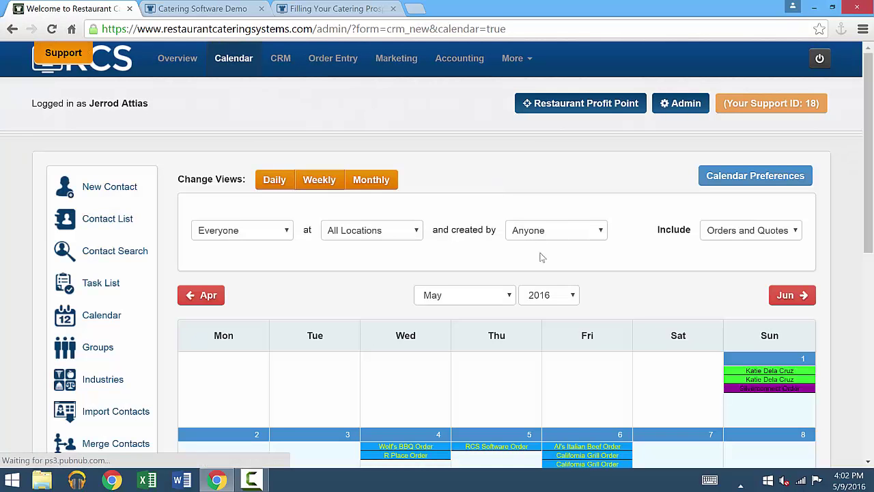
{"action": "scroll", "coordinate": [596, 241], "scroll_direction": "down", "scroll_amount": 4}
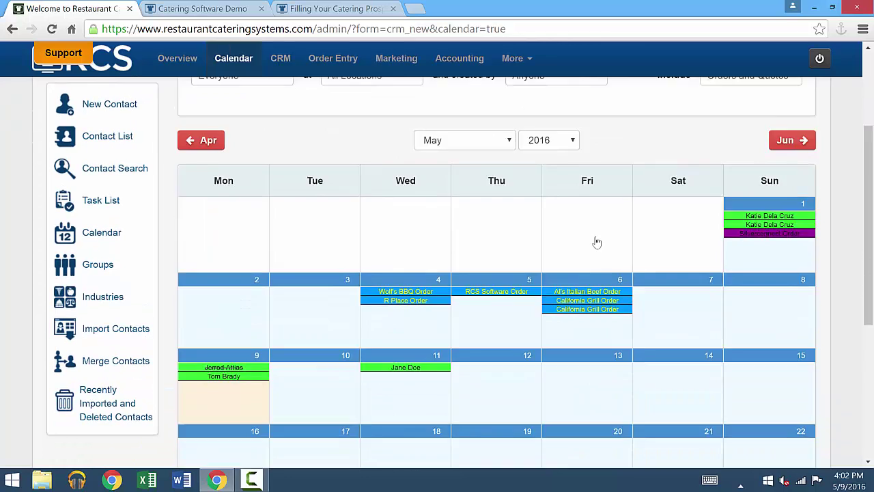
{"action": "scroll", "coordinate": [376, 260], "scroll_direction": "up", "scroll_amount": 1}
{"action": "scroll", "coordinate": [375, 257], "scroll_direction": "down", "scroll_amount": 1}
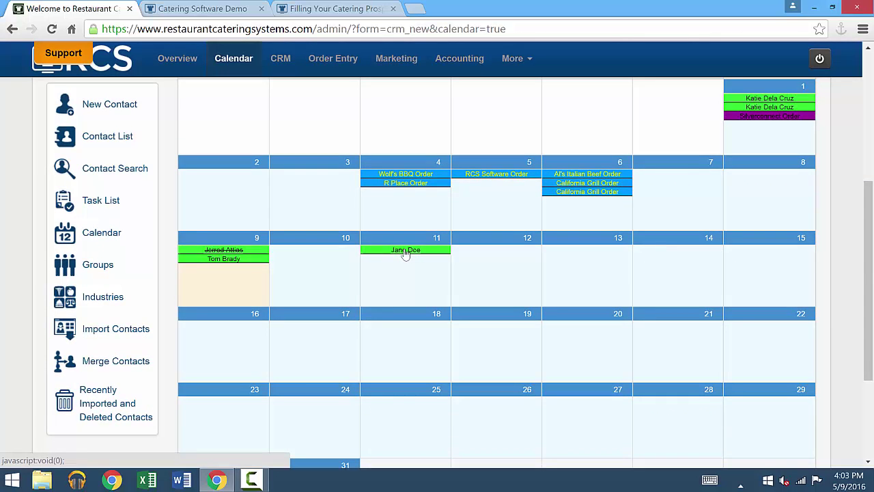
{"action": "left_click", "coordinate": [403, 252]}
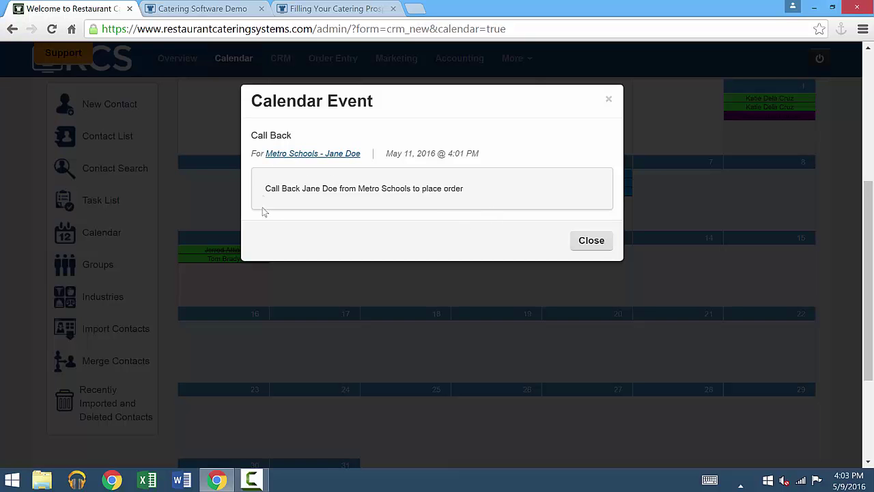
{"action": "left_click", "coordinate": [602, 245]}
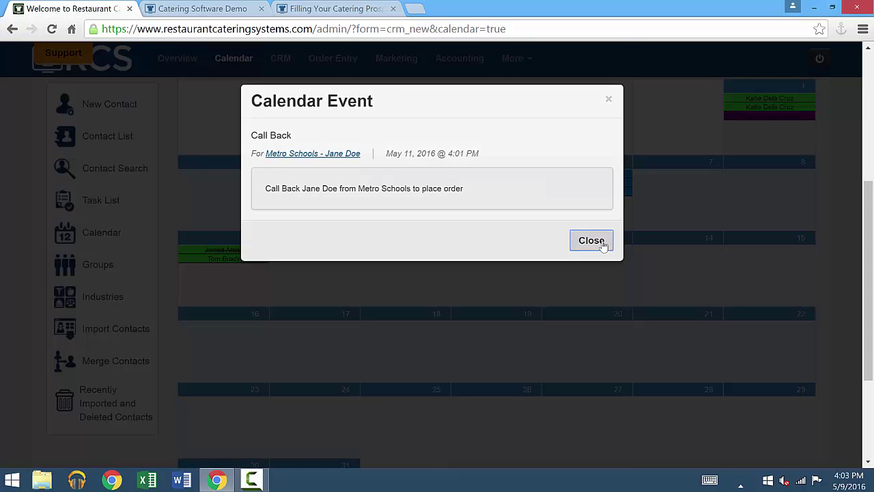